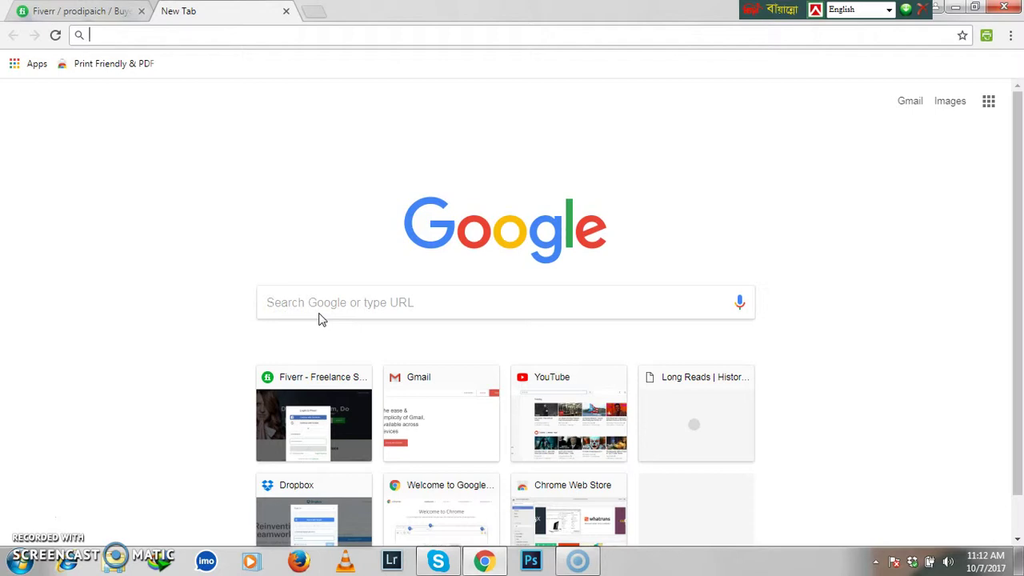
Focus the Google search box on the new tab page.
{"action": "left_click", "coordinate": [338, 300]}
Open the Extensions page from Chrome's menu and scroll down the installed extensions list.
{"action": "left_click", "coordinate": [1009, 36]}
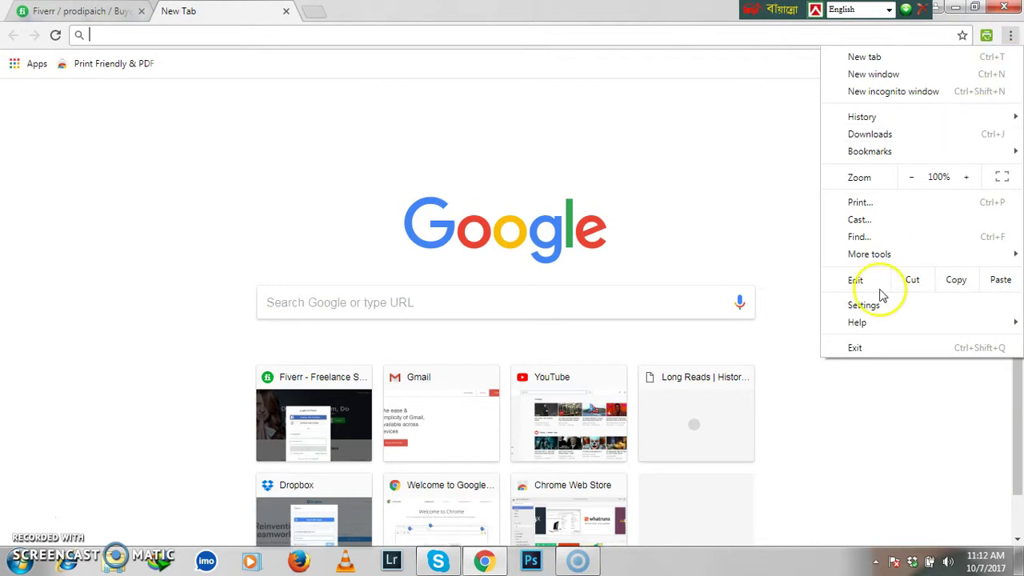
{"action": "mouse_move", "coordinate": [877, 259]}
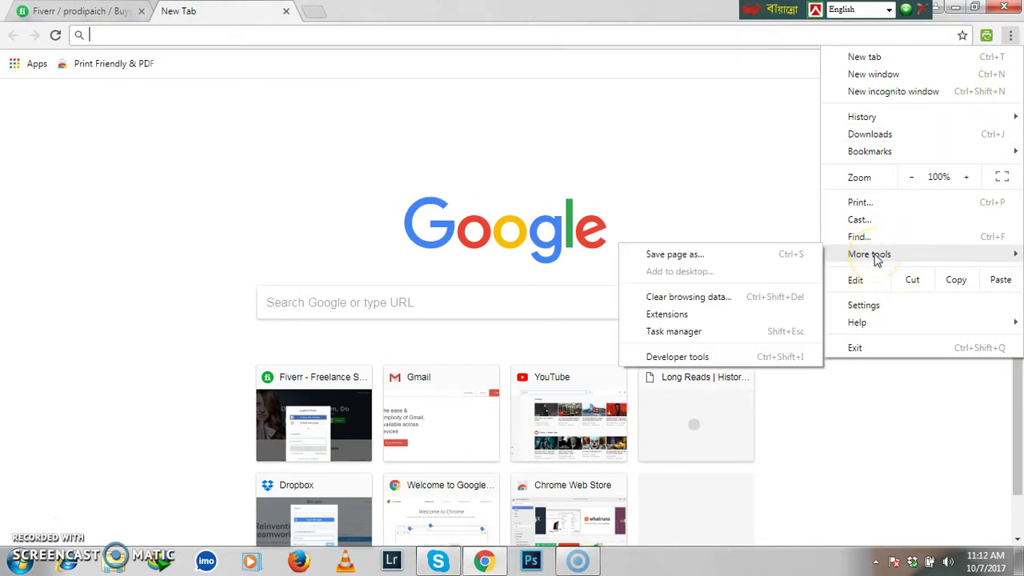
{"action": "left_click", "coordinate": [699, 315]}
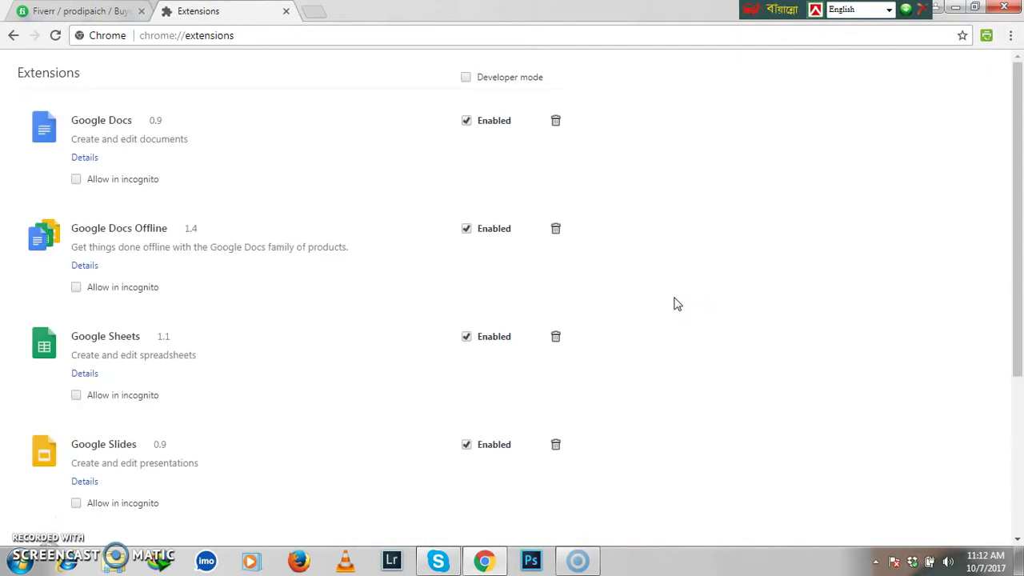
{"action": "scroll", "coordinate": [674, 302], "scroll_direction": "down", "scroll_amount": 3}
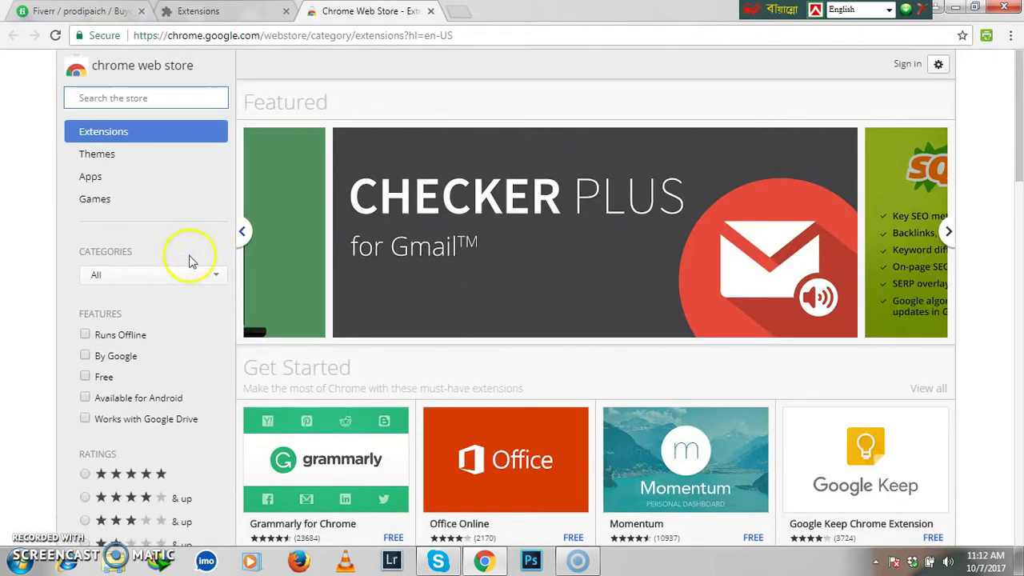
Search the Web Store for 'print friendly', find Print Friendly & PDF, then close the store tab.
{"action": "left_click", "coordinate": [140, 93]}
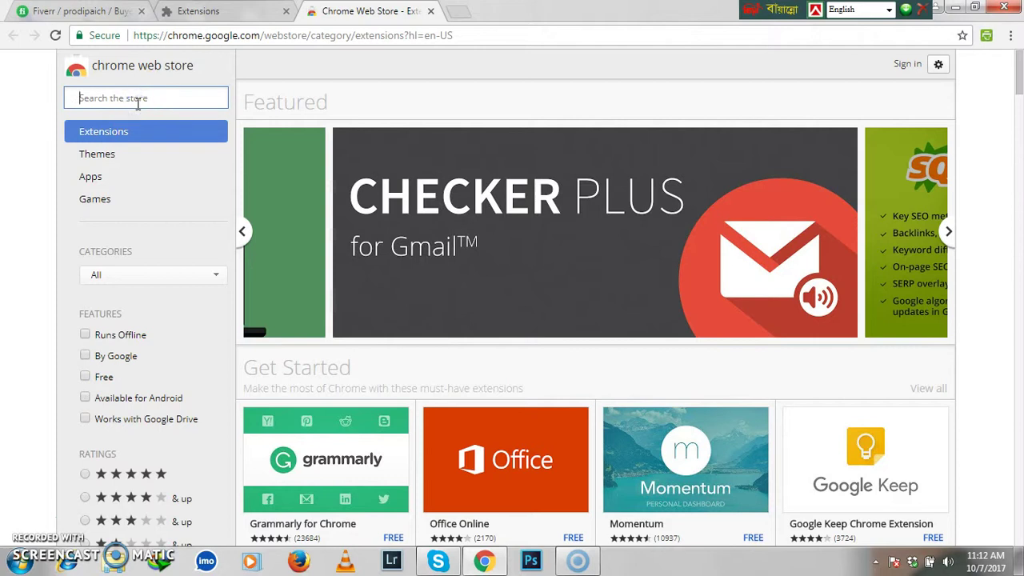
{"action": "type", "text": "print fr"}
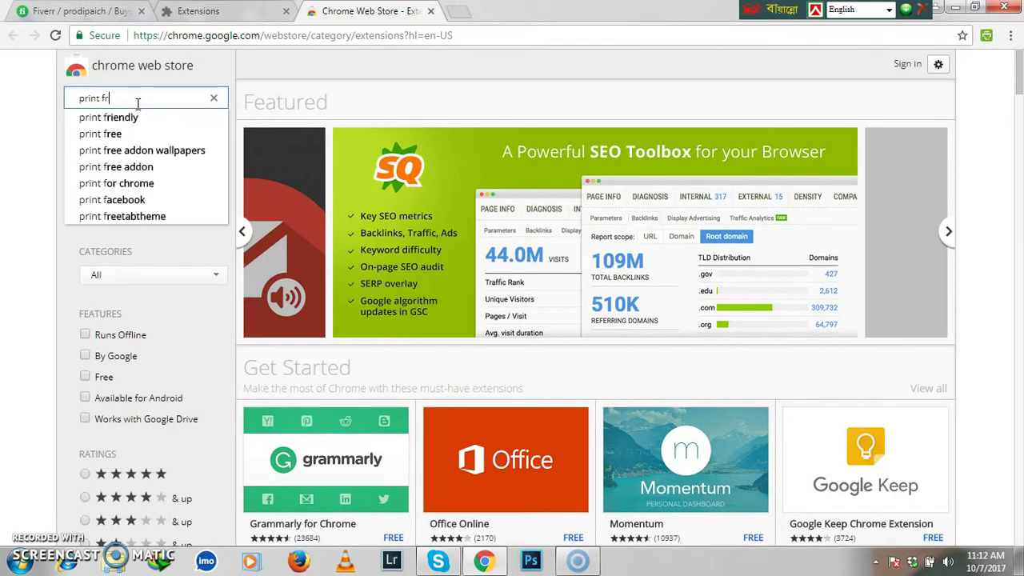
{"action": "type", "text": "ien"}
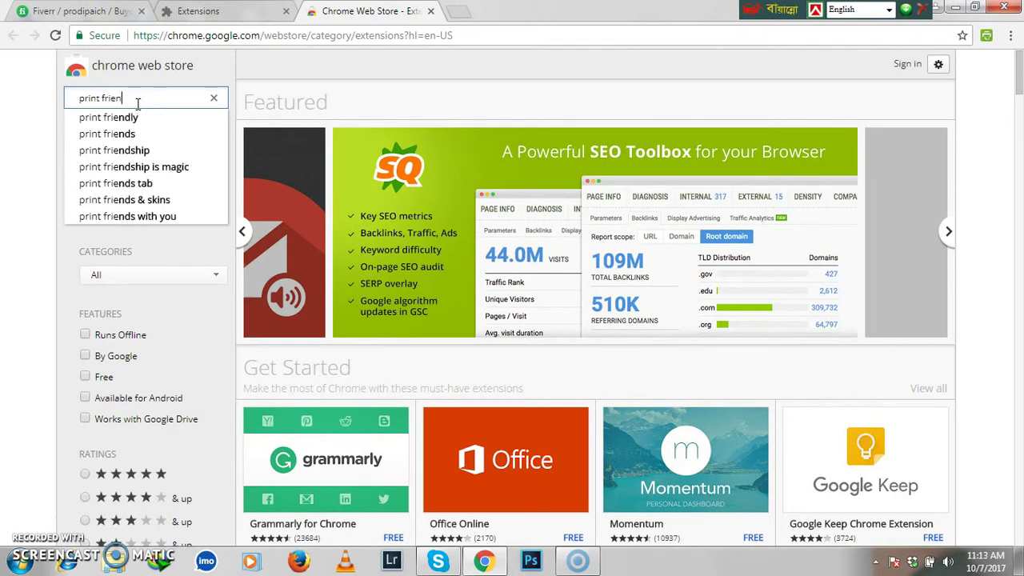
{"action": "type", "text": "dly"}
{"action": "key", "text": "Return"}
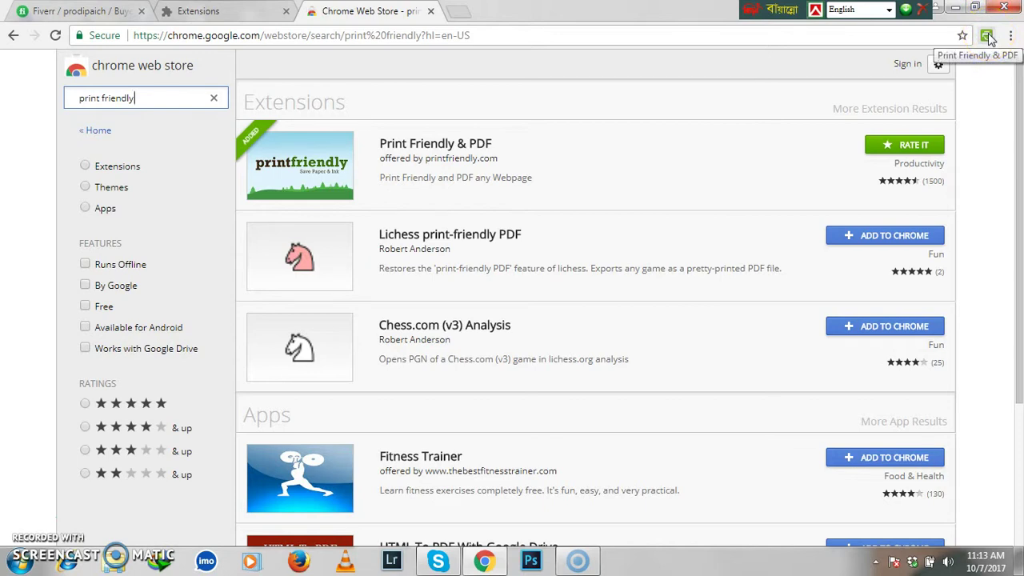
{"action": "left_click", "coordinate": [864, 237]}
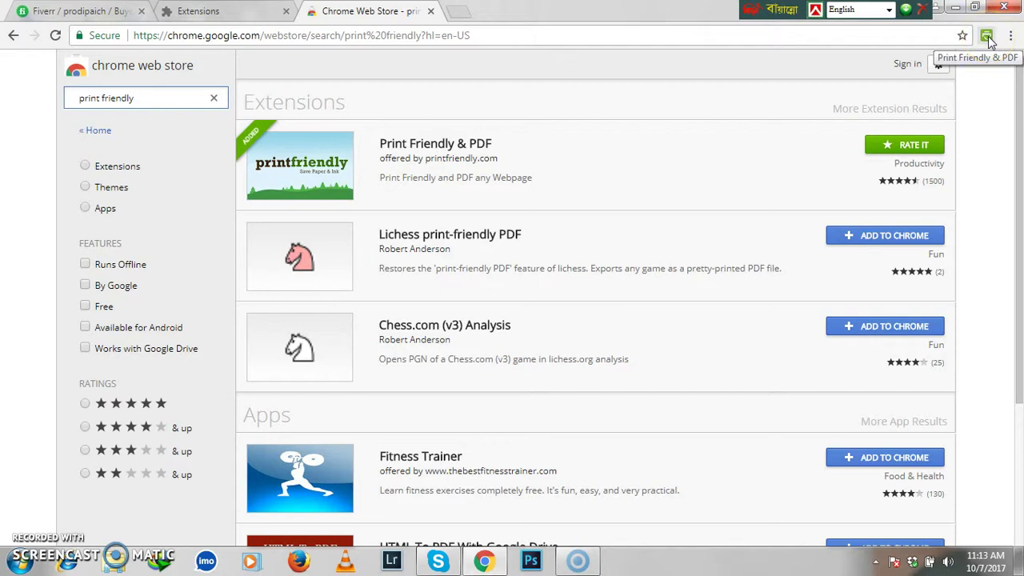
{"action": "left_click", "coordinate": [430, 11]}
Open a new tab and load historytoday.com/longreads.
{"action": "left_click", "coordinate": [308, 13]}
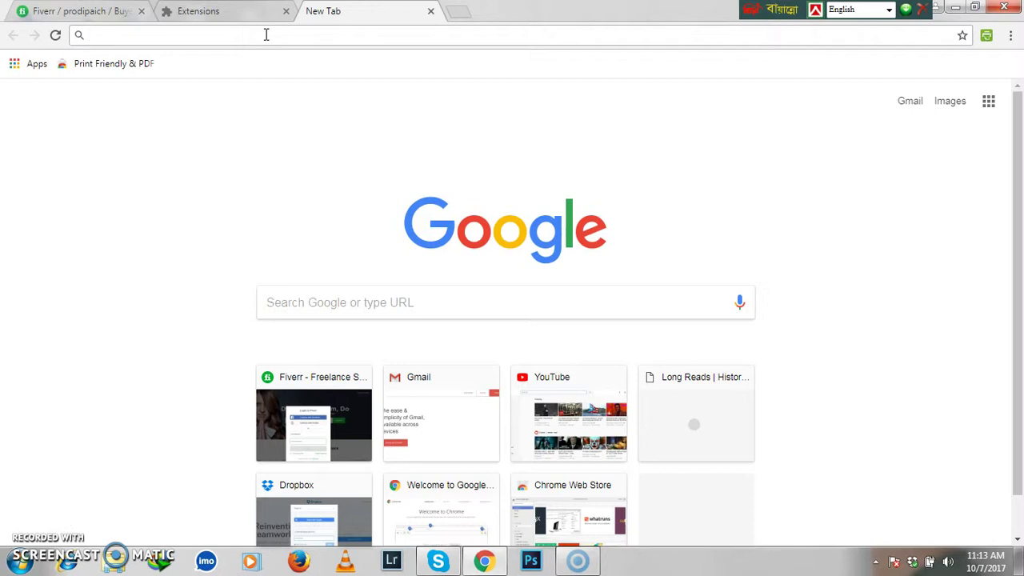
{"action": "type", "text": "histor"}
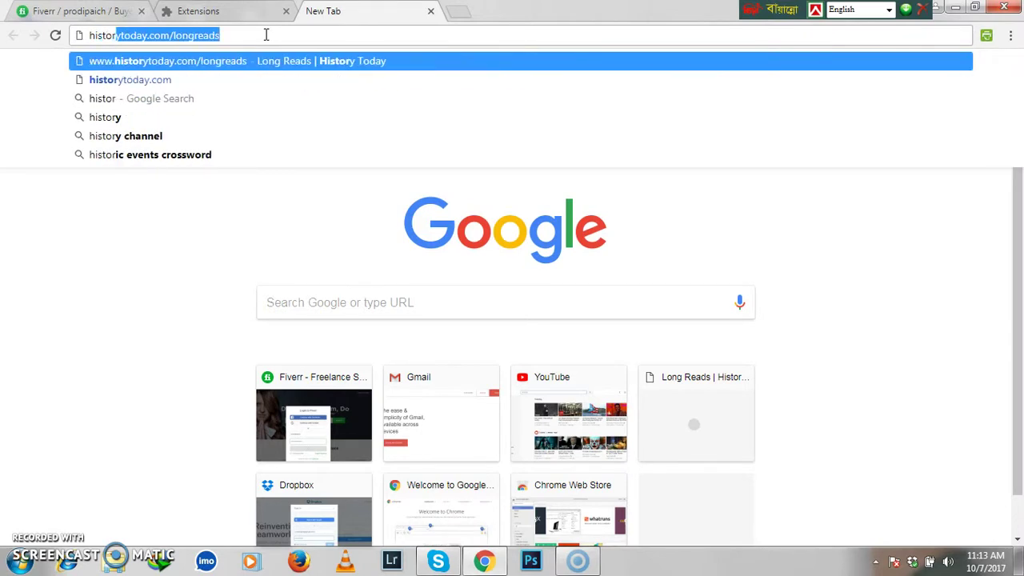
{"action": "type", "text": "ytoday"}
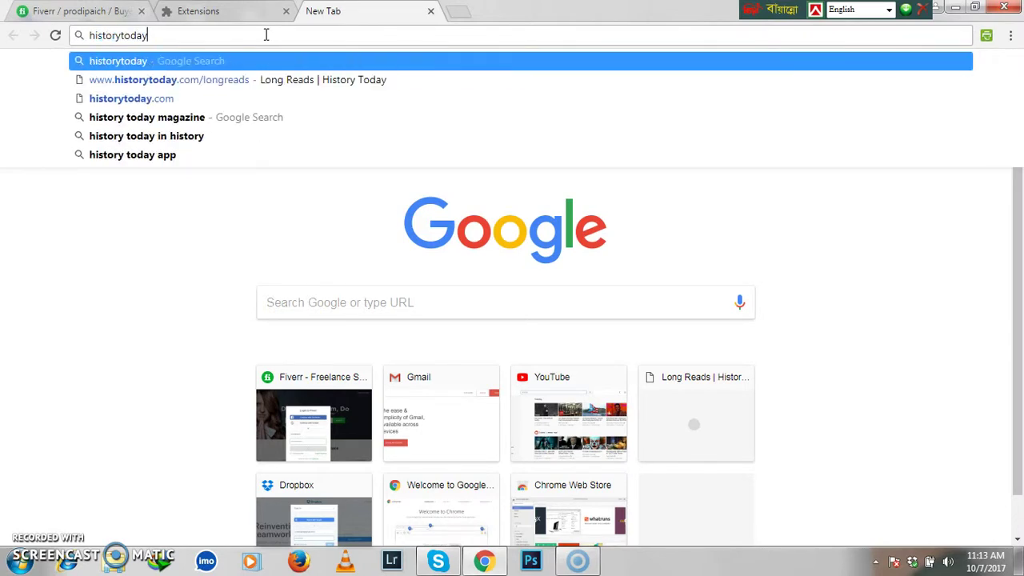
{"action": "type", "text": ".com/"}
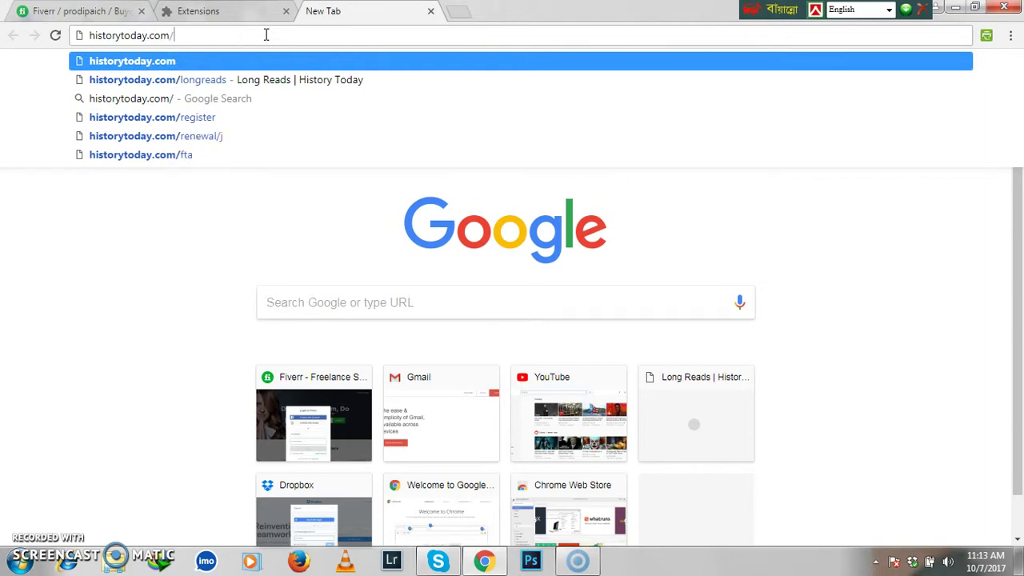
{"action": "type", "text": "longread"}
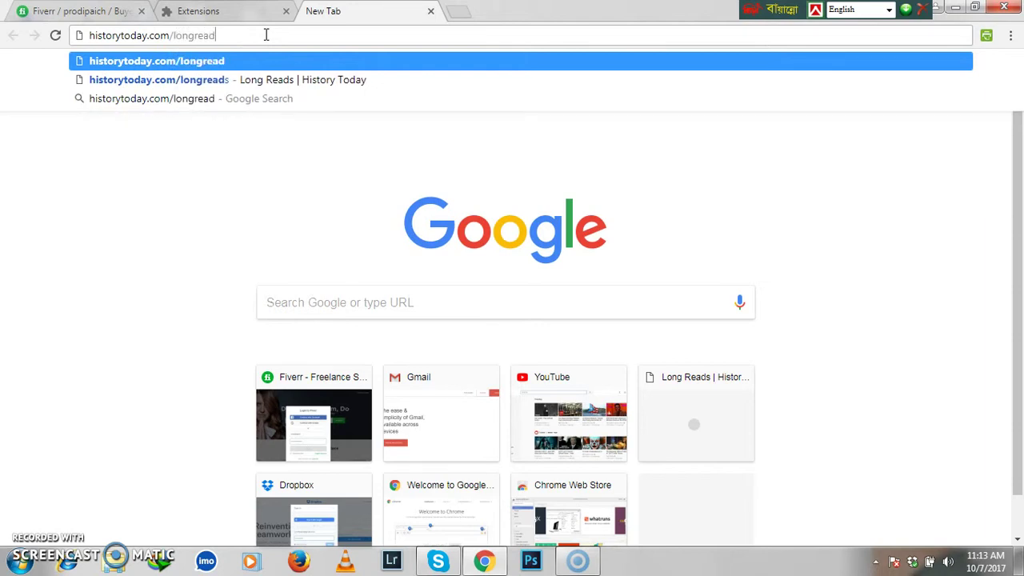
{"action": "type", "text": "s"}
{"action": "key", "text": "Return"}
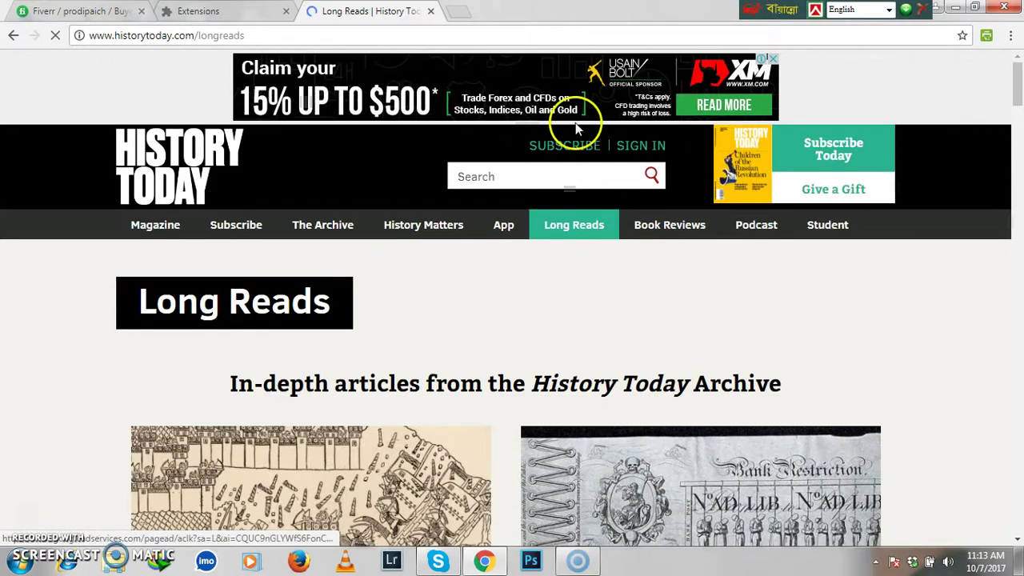
{"action": "scroll", "coordinate": [599, 147], "scroll_direction": "down", "scroll_amount": 3}
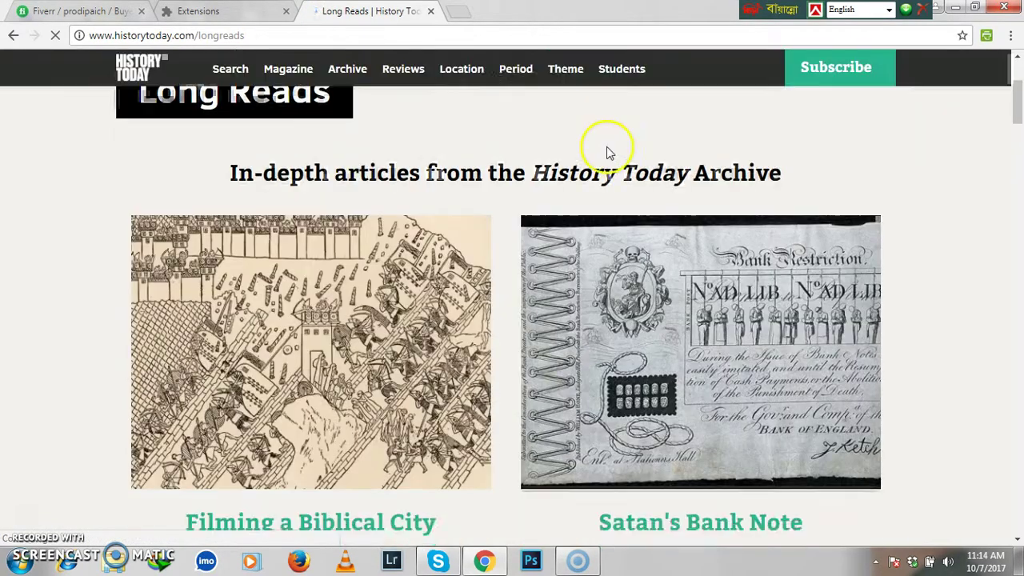
{"action": "scroll", "coordinate": [606, 152], "scroll_direction": "down", "scroll_amount": 16}
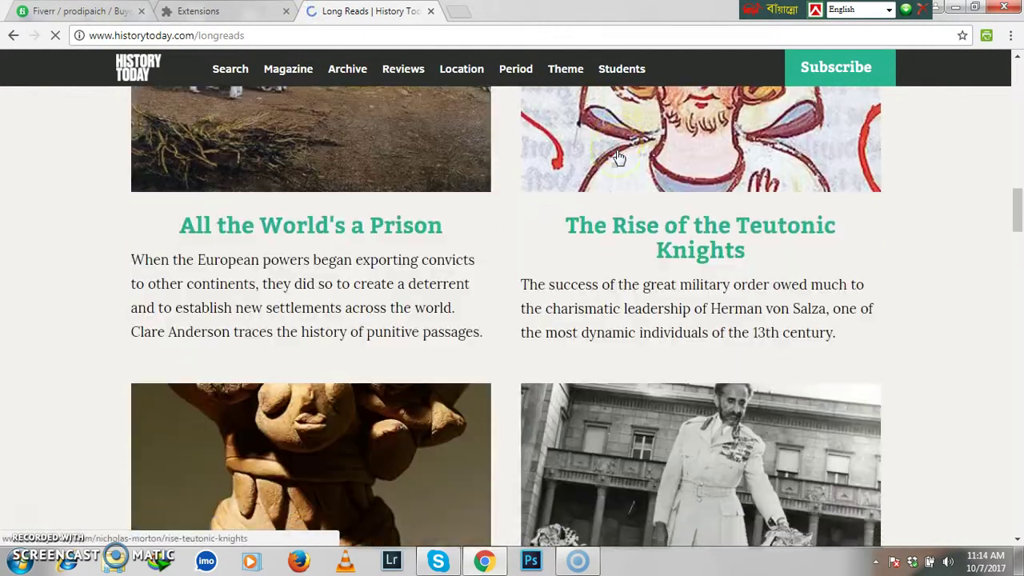
{"action": "scroll", "coordinate": [619, 156], "scroll_direction": "down", "scroll_amount": 8}
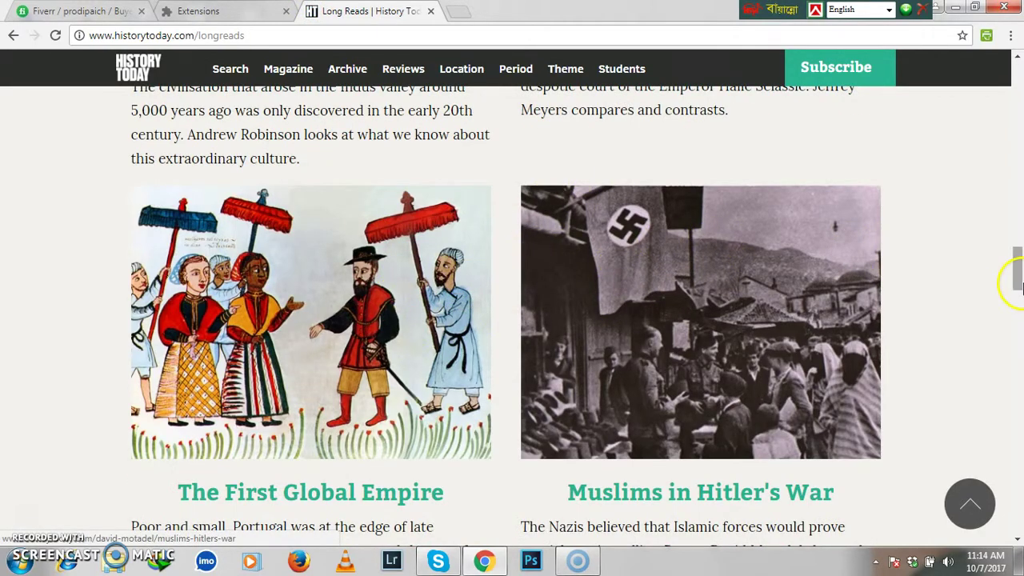
{"action": "left_click_drag", "start_coordinate": [1018, 282], "coordinate": [1017, 72]}
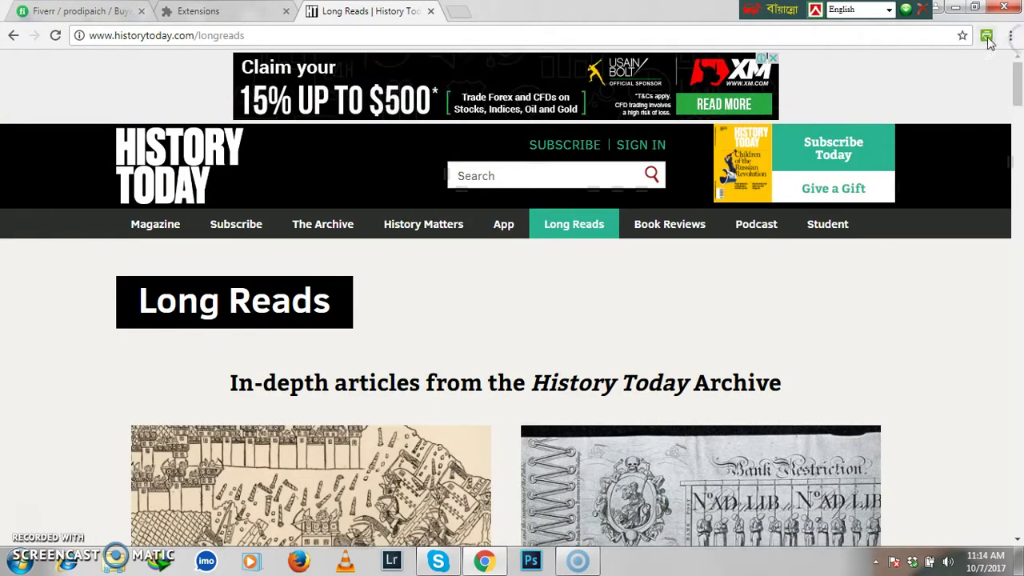
Open the Print Friendly preview of the Long Reads page, leaving text size at 100%.
{"action": "left_click", "coordinate": [987, 37]}
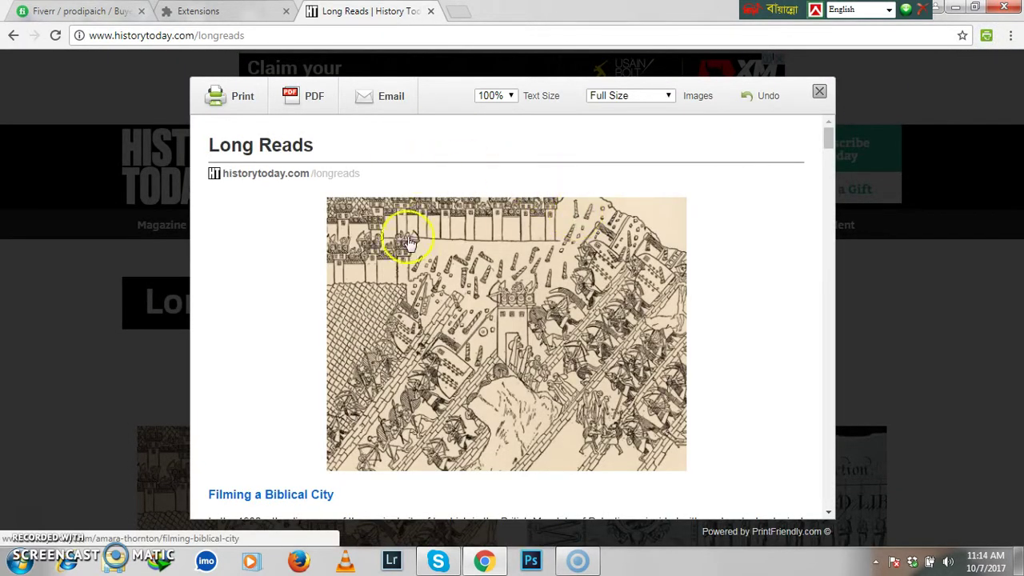
{"action": "left_click_drag", "start_coordinate": [827, 148], "coordinate": [813, 114]}
{"action": "left_click", "coordinate": [313, 109]}
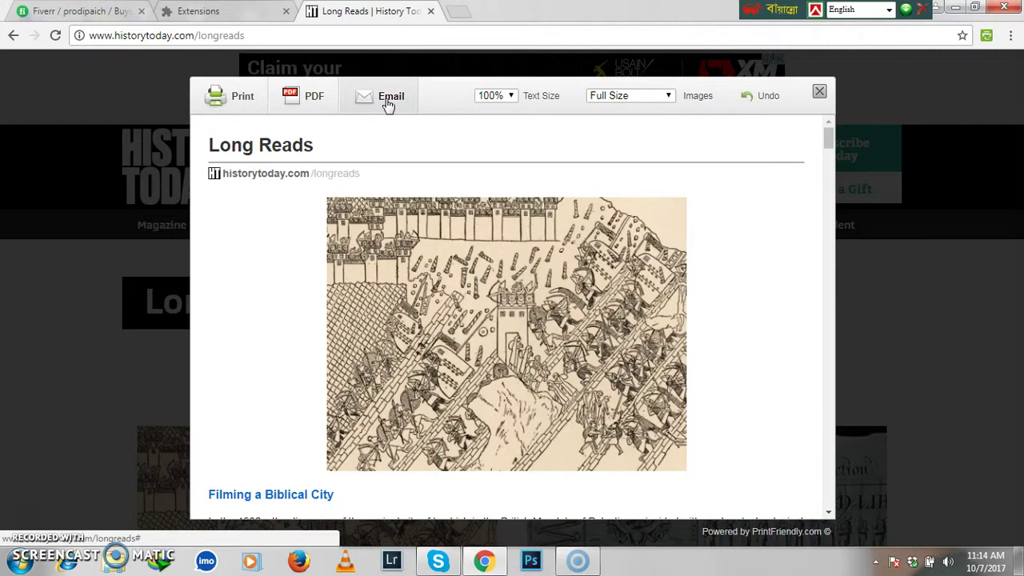
{"action": "left_click", "coordinate": [511, 97]}
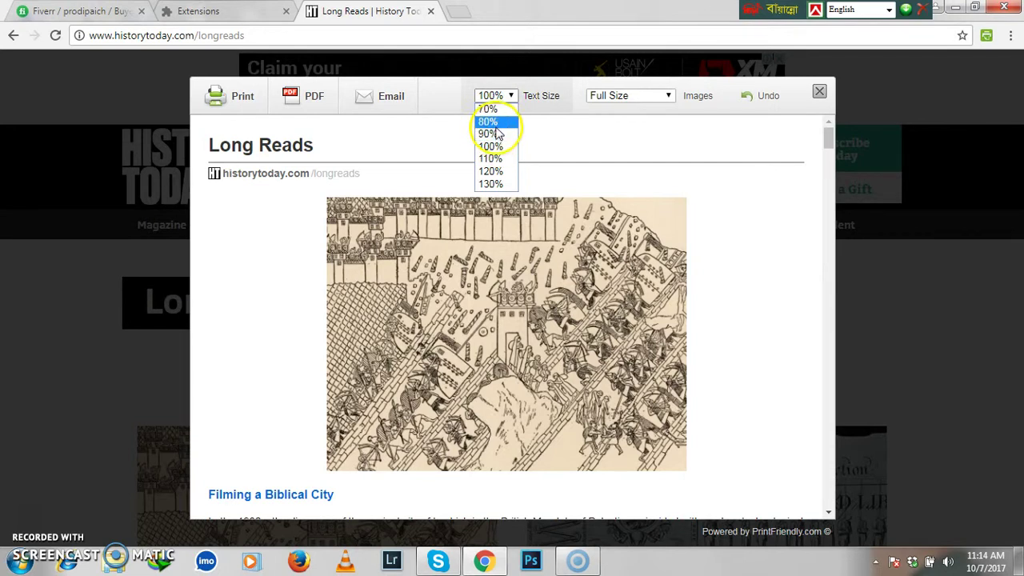
{"action": "left_click", "coordinate": [488, 95]}
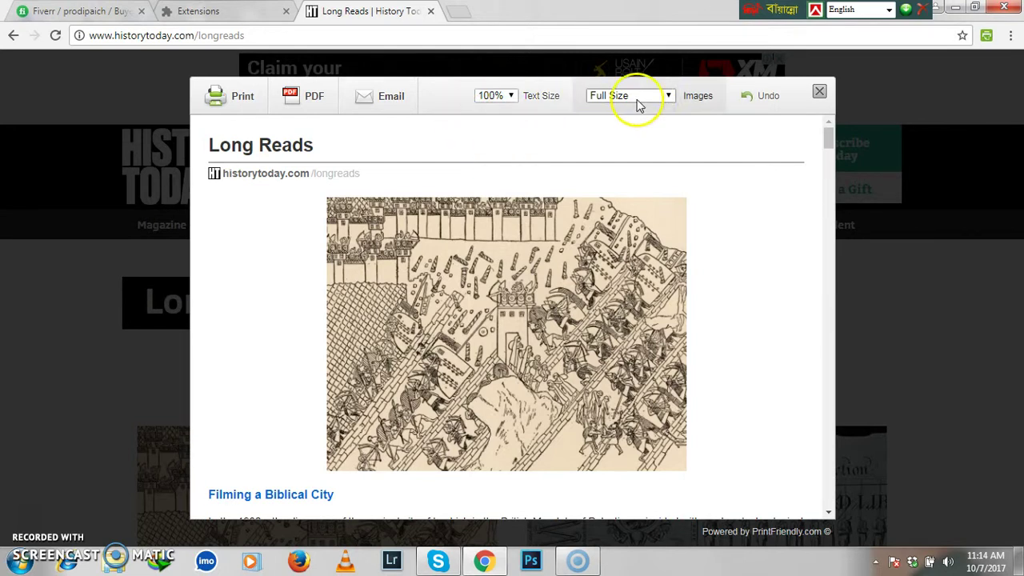
Check the image size options and delete the top battle illustration.
{"action": "left_click", "coordinate": [665, 96]}
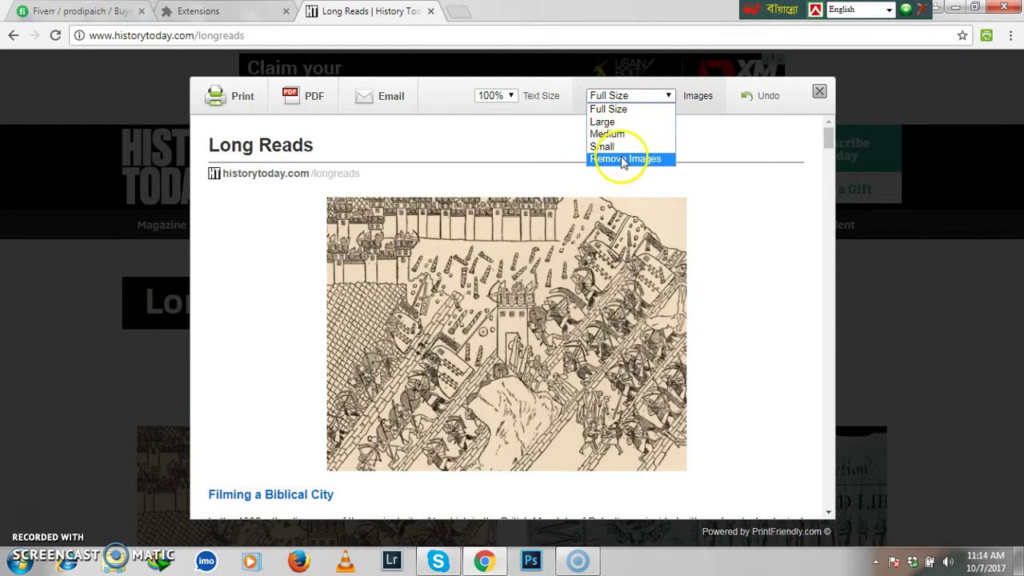
{"action": "left_click", "coordinate": [589, 217]}
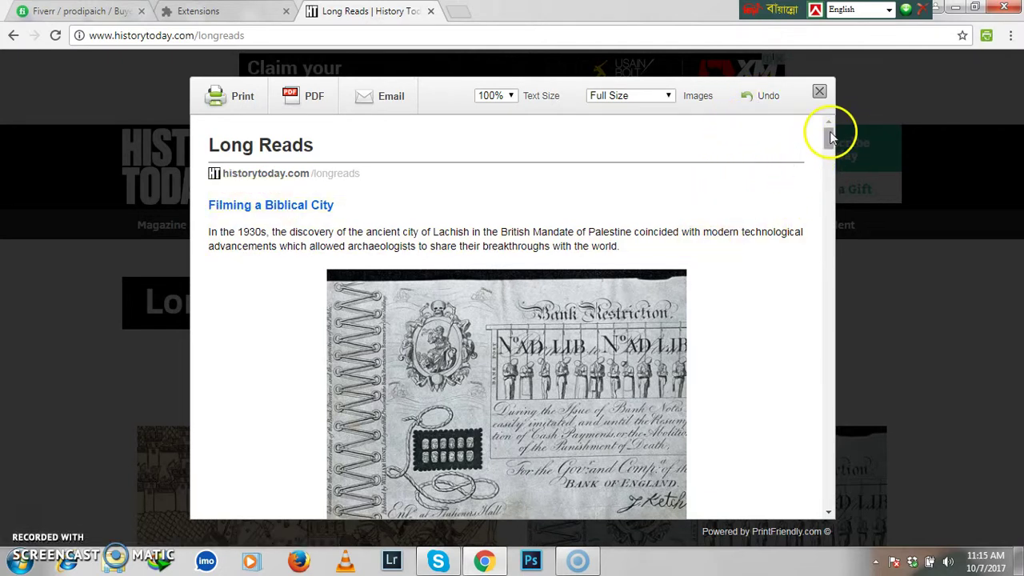
{"action": "left_click_drag", "start_coordinate": [827, 132], "coordinate": [685, 154]}
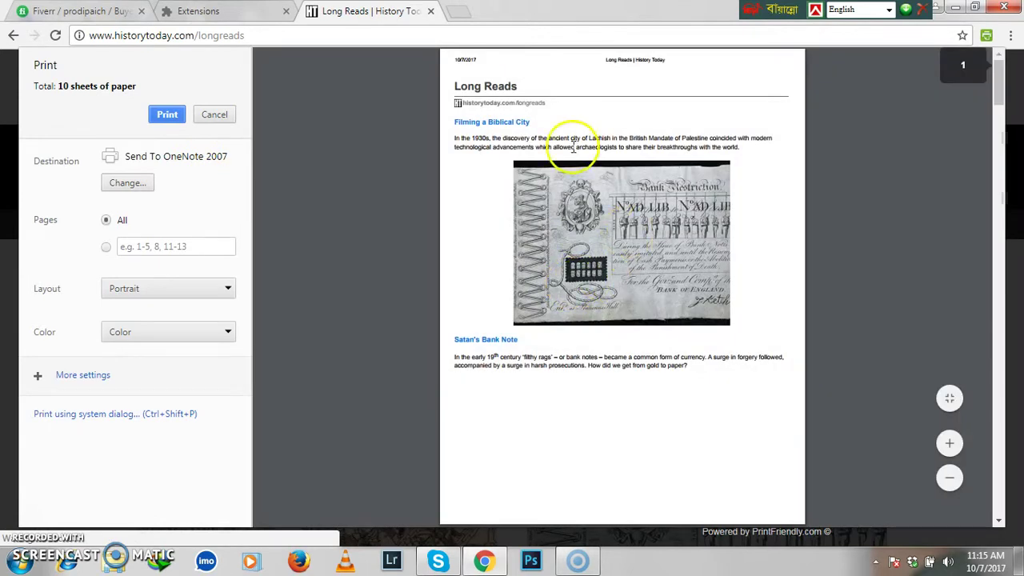
Scroll through the 10-sheet print preview, then go back to the Long Reads page.
{"action": "left_click_drag", "start_coordinate": [1000, 96], "coordinate": [966, 522]}
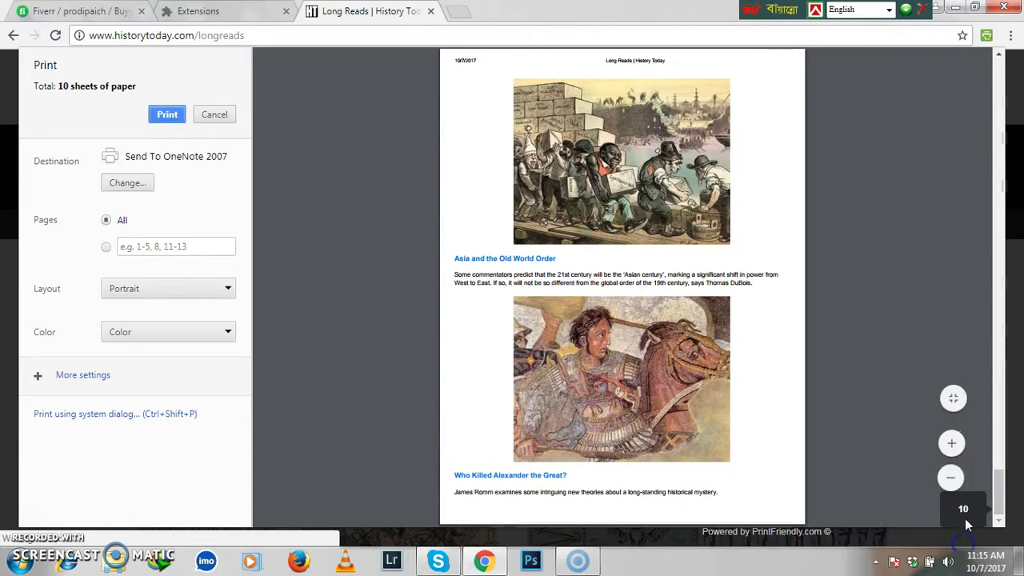
{"action": "left_click_drag", "start_coordinate": [999, 484], "coordinate": [985, 53]}
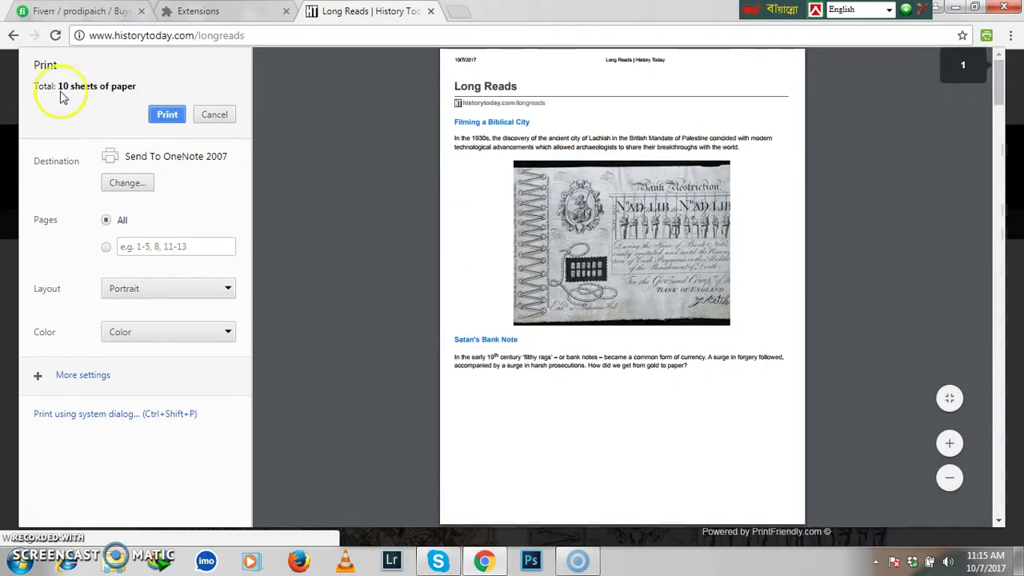
{"action": "left_click", "coordinate": [13, 35]}
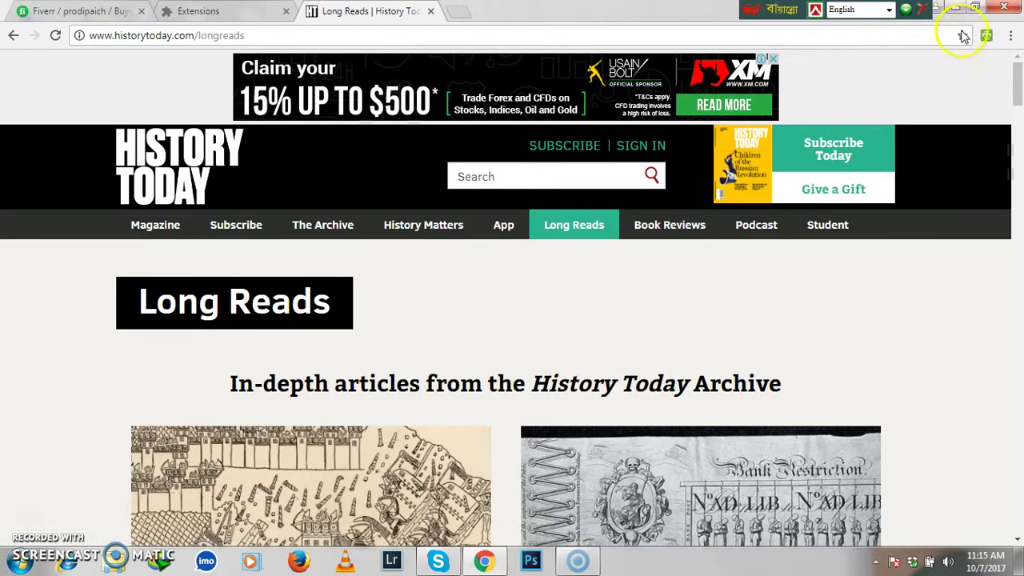
Reopen the Print Friendly preview; delete the Lachish, bank-note, Viking, convict, prison and Teutonic Knights images.
{"action": "left_click", "coordinate": [986, 35]}
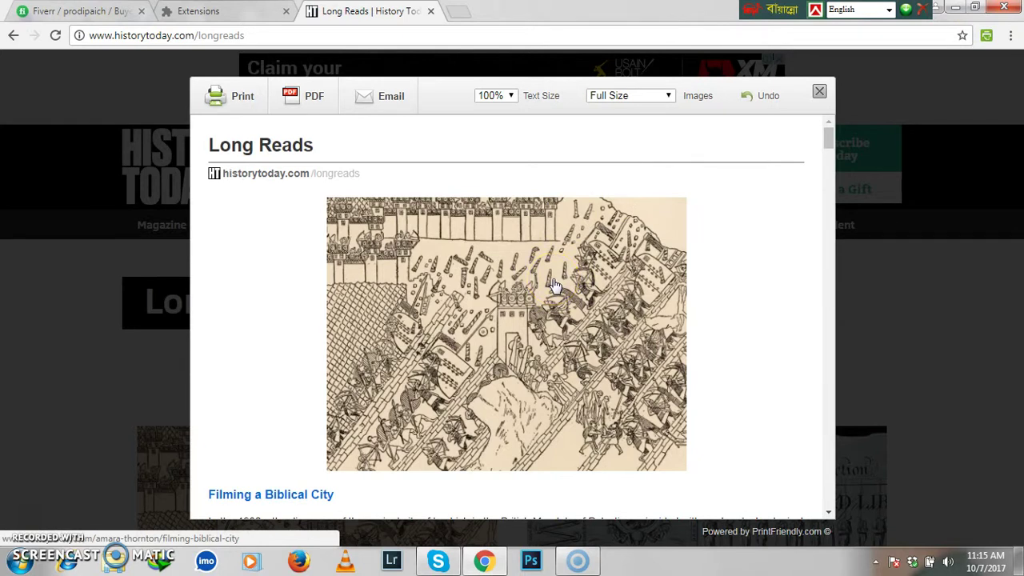
{"action": "left_click", "coordinate": [552, 284]}
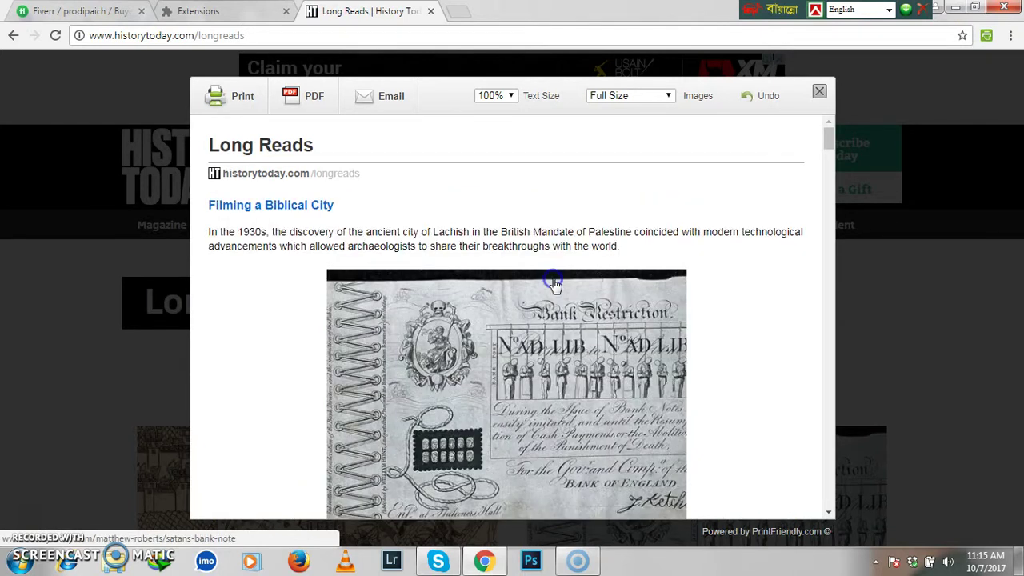
{"action": "left_click", "coordinate": [539, 322]}
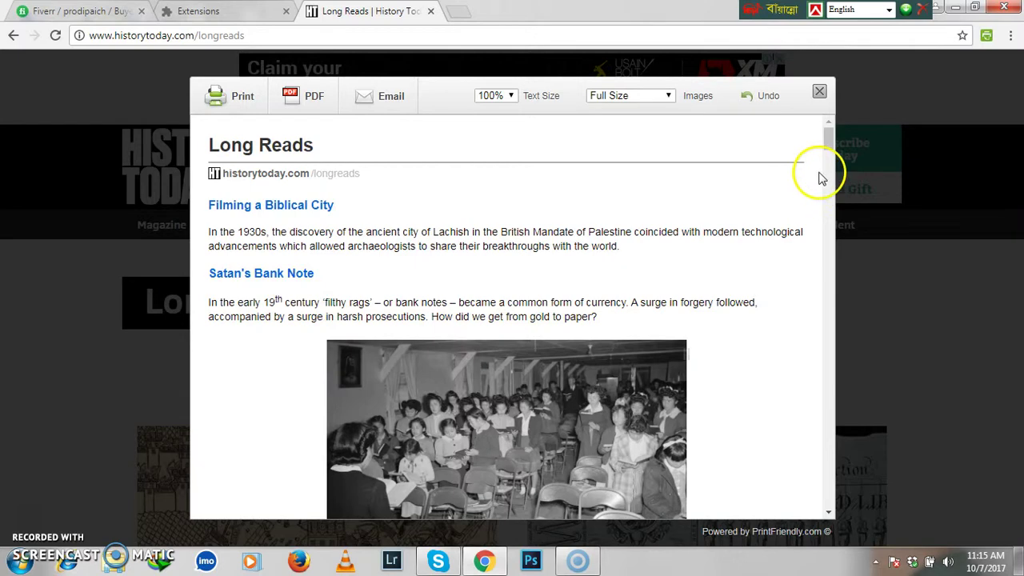
{"action": "left_click_drag", "start_coordinate": [829, 138], "coordinate": [832, 188]}
{"action": "left_click", "coordinate": [644, 212]}
{"action": "left_click", "coordinate": [592, 254]}
{"action": "left_click", "coordinate": [592, 267]}
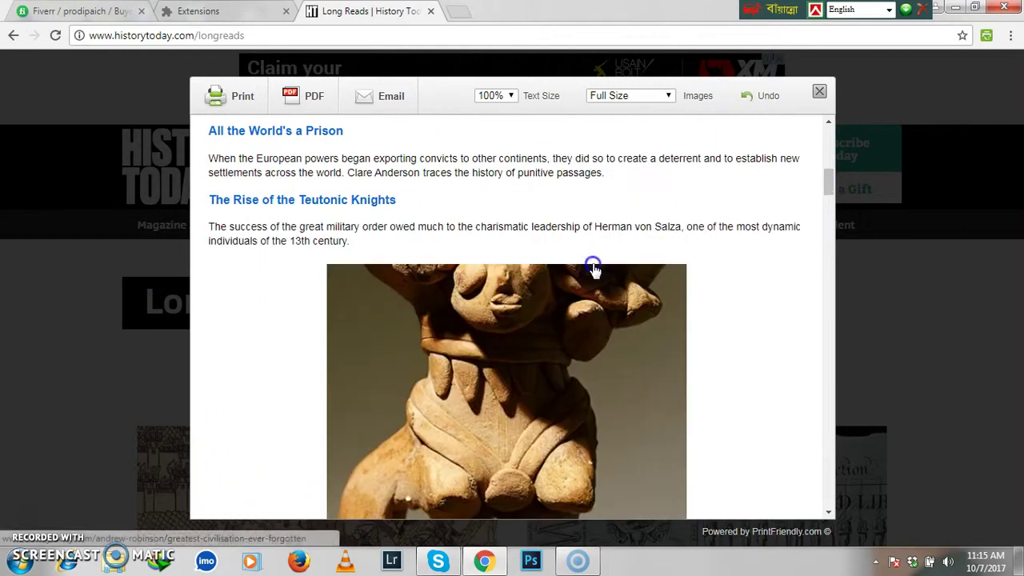
{"action": "left_click", "coordinate": [605, 359]}
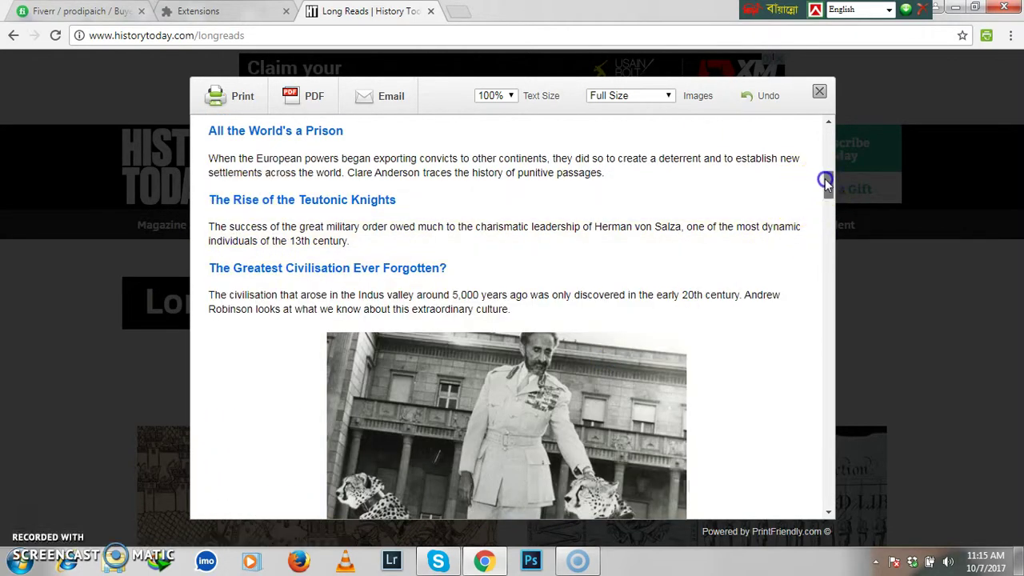
Delete the Abyssinia, Dome of the Rock, Arabic map, America, hooded-men and Black Patch images.
{"action": "left_click_drag", "start_coordinate": [824, 178], "coordinate": [824, 217]}
{"action": "left_click", "coordinate": [711, 240]}
{"action": "left_click", "coordinate": [632, 280]}
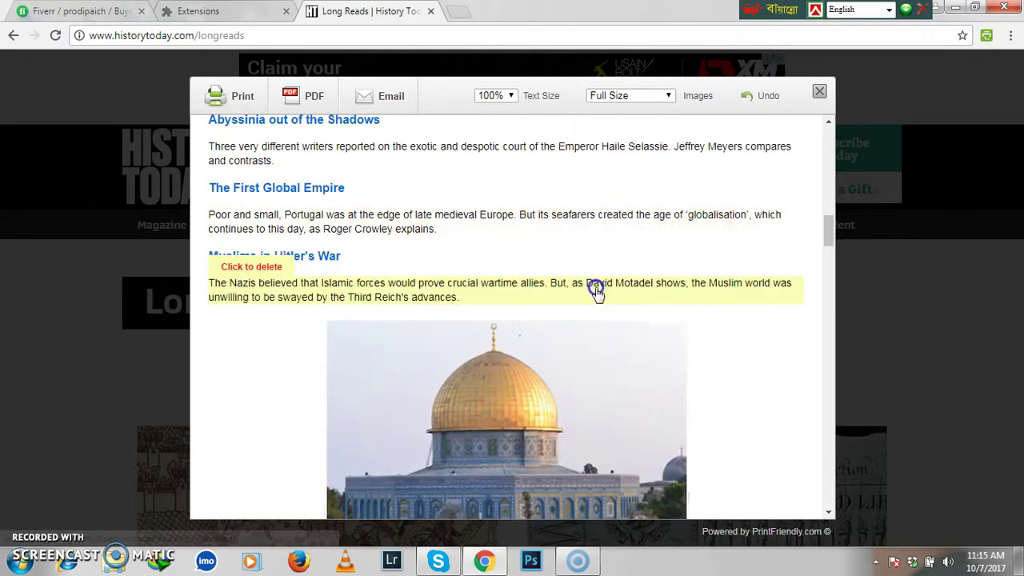
{"action": "left_click", "coordinate": [612, 360]}
{"action": "left_click_drag", "start_coordinate": [825, 234], "coordinate": [827, 280]}
{"action": "left_click", "coordinate": [564, 342]}
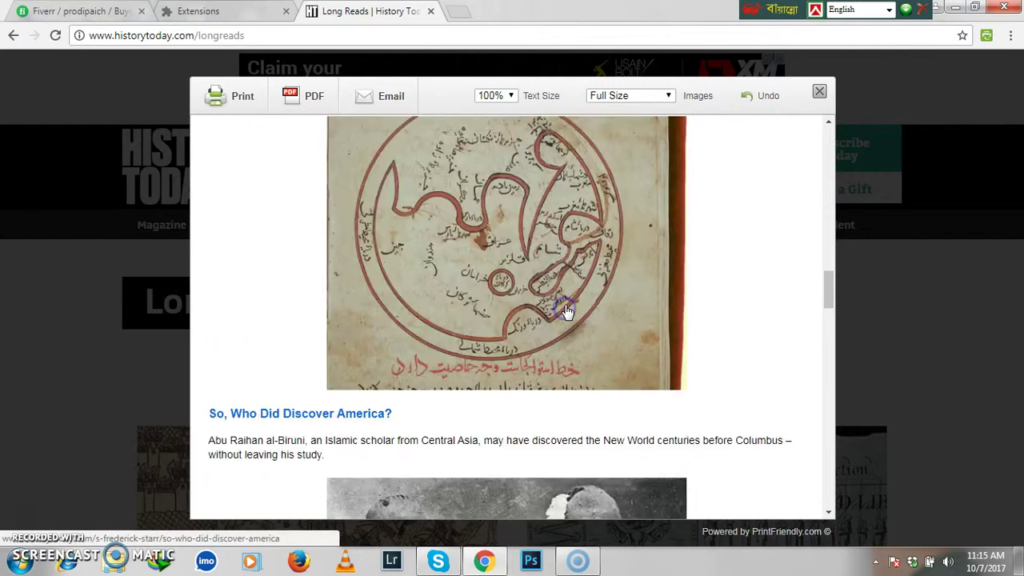
{"action": "left_click", "coordinate": [544, 303]}
{"action": "left_click", "coordinate": [541, 343]}
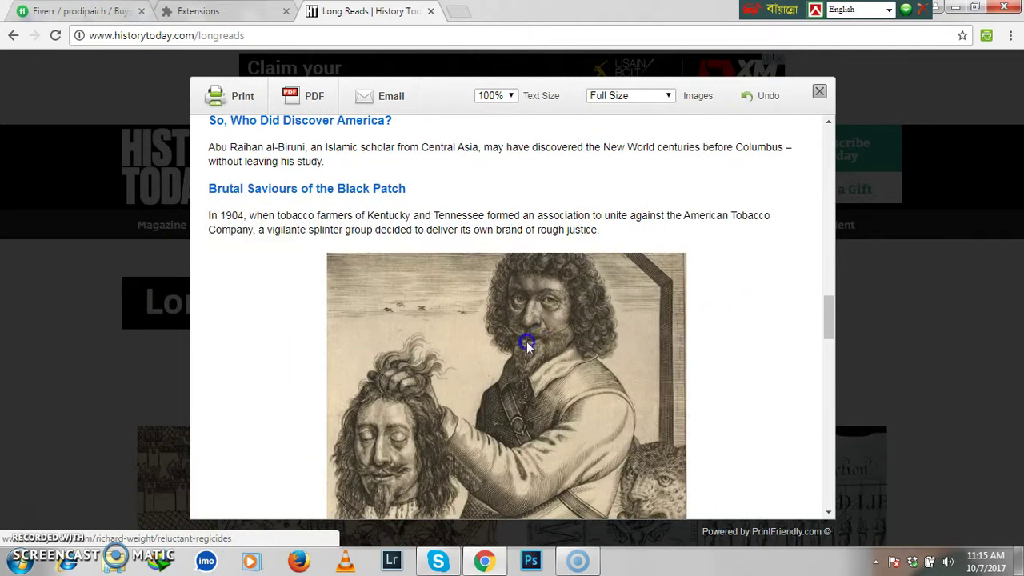
{"action": "left_click", "coordinate": [526, 341]}
Delete the Maya mask, Maya painting, Mandate cartoon, Old World Order painting and Satan's Bank Note photo.
{"action": "left_click_drag", "start_coordinate": [821, 324], "coordinate": [826, 355]}
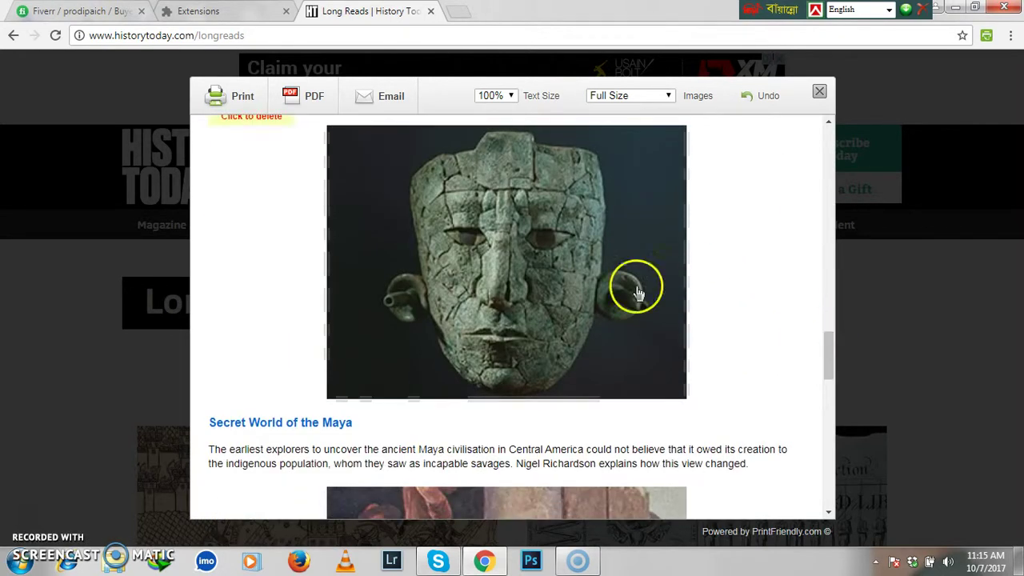
{"action": "left_click", "coordinate": [635, 290]}
{"action": "left_click", "coordinate": [599, 414]}
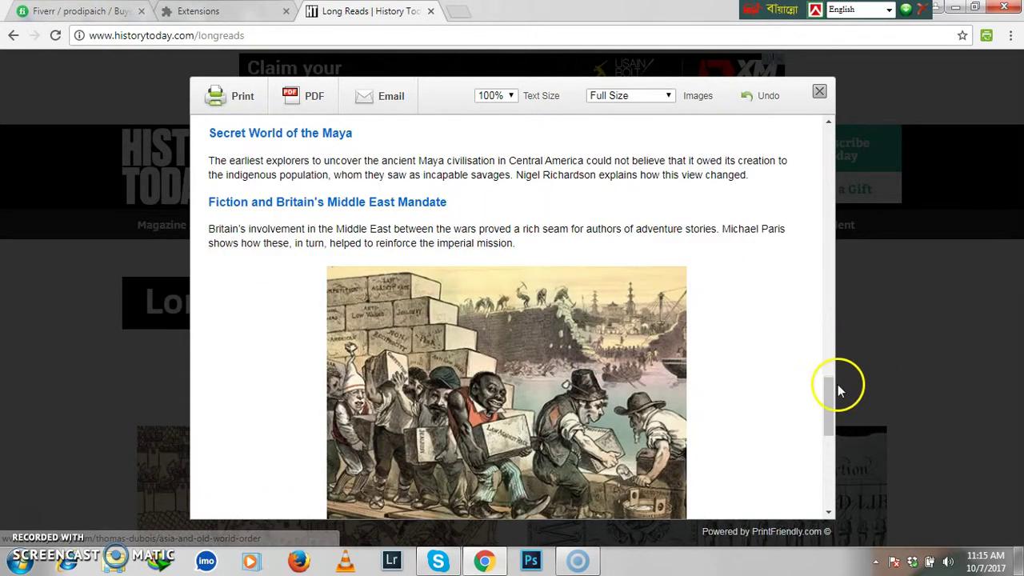
{"action": "left_click", "coordinate": [635, 384]}
{"action": "left_click", "coordinate": [656, 424]}
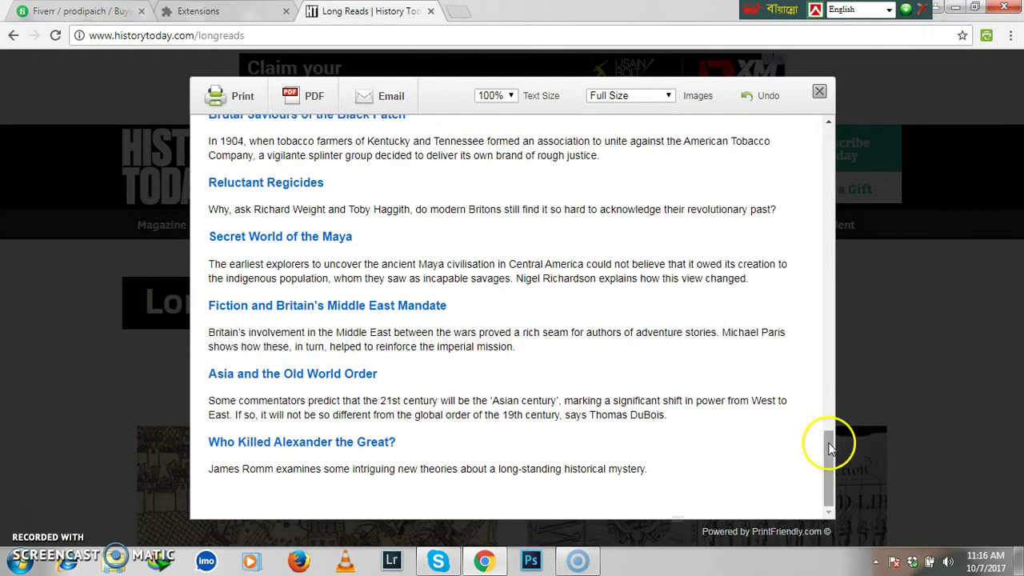
{"action": "left_click_drag", "start_coordinate": [827, 457], "coordinate": [824, 122]}
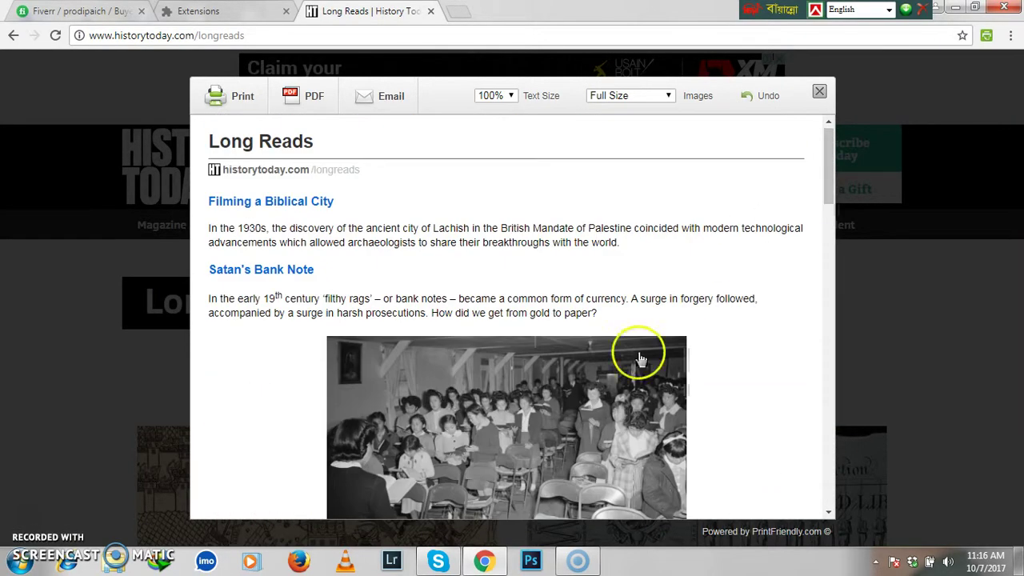
{"action": "left_click", "coordinate": [696, 349]}
{"action": "left_click_drag", "start_coordinate": [826, 172], "coordinate": [814, 284]}
Delete the Haile Selassie photo, then undo removing the Muslims in Hitler's War heading.
{"action": "left_click", "coordinate": [645, 270]}
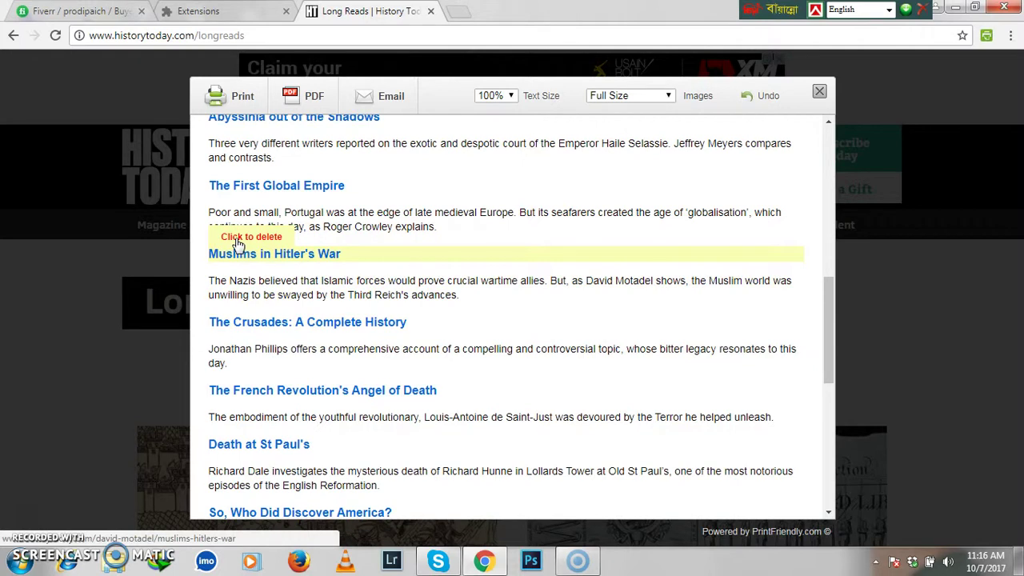
{"action": "left_click", "coordinate": [238, 243]}
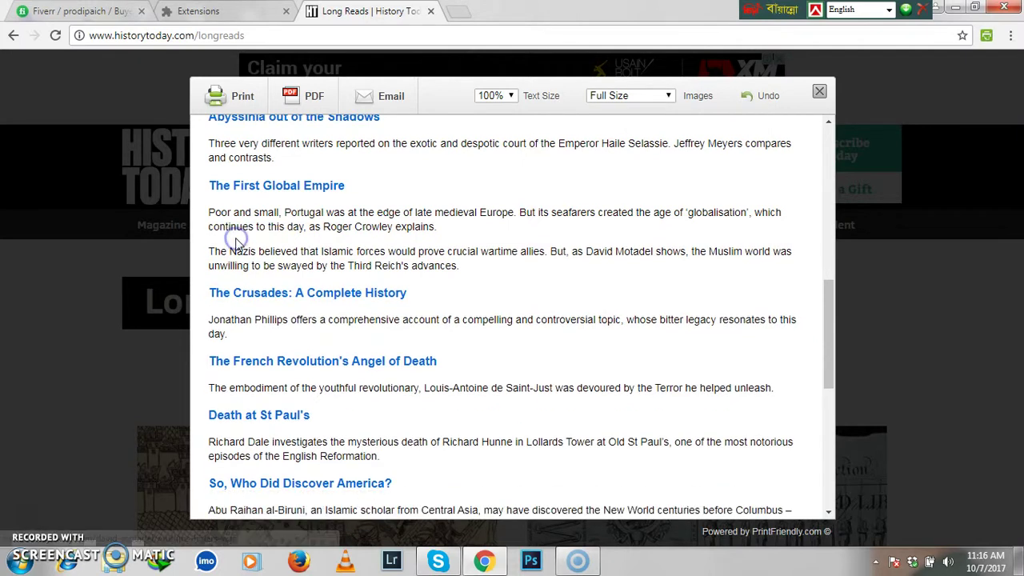
{"action": "left_click", "coordinate": [758, 97]}
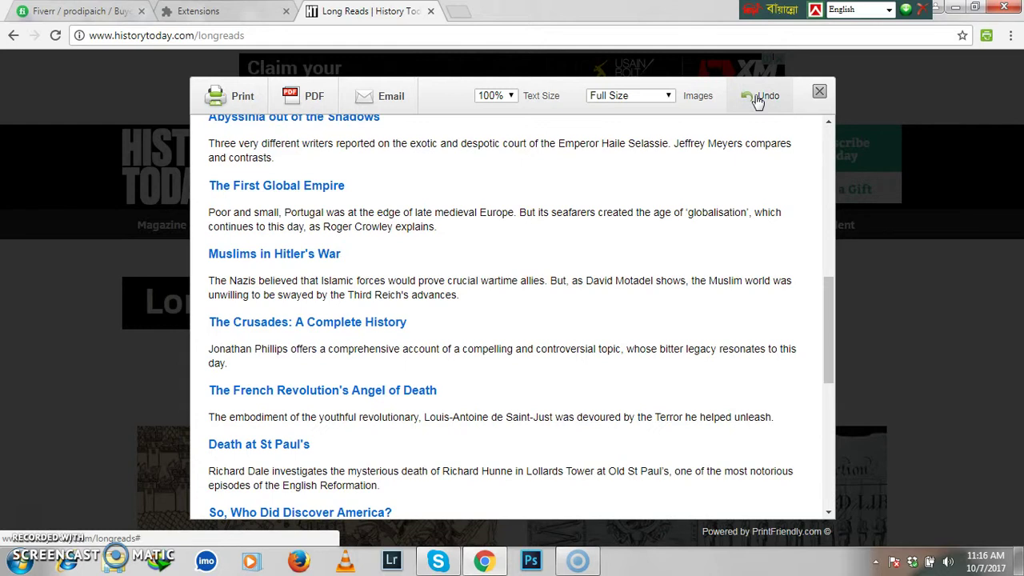
{"action": "left_click", "coordinate": [758, 98]}
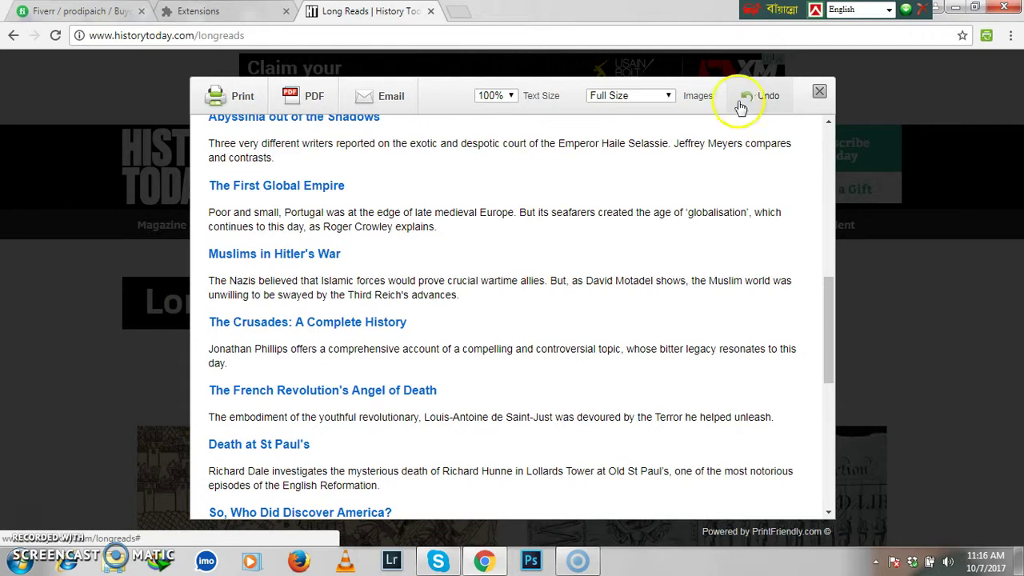
Print the cleaned page and scroll through the 3-sheet print preview.
{"action": "left_click", "coordinate": [243, 97]}
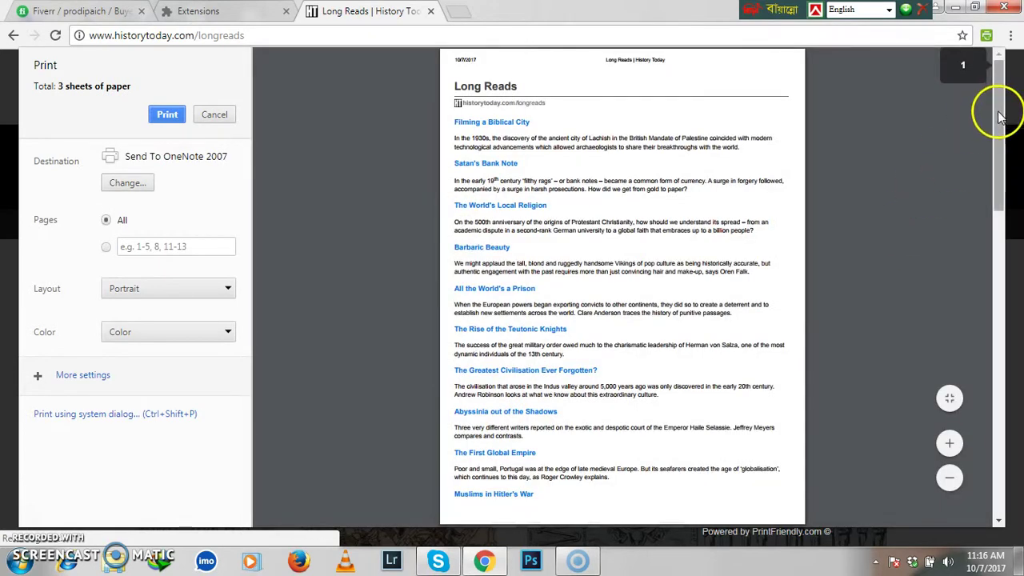
{"action": "left_click_drag", "start_coordinate": [991, 110], "coordinate": [992, 478]}
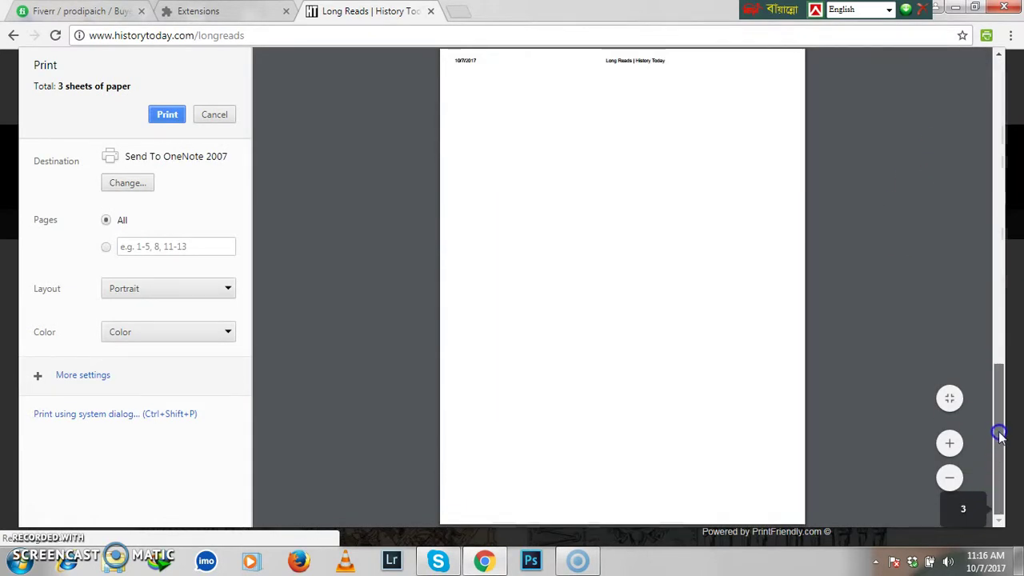
{"action": "left_click_drag", "start_coordinate": [993, 432], "coordinate": [993, 56]}
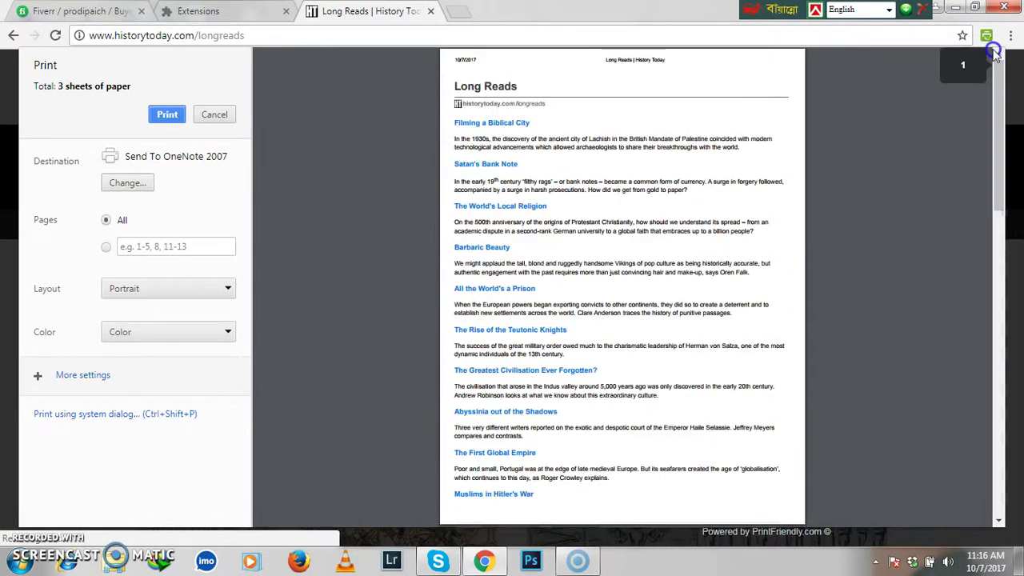